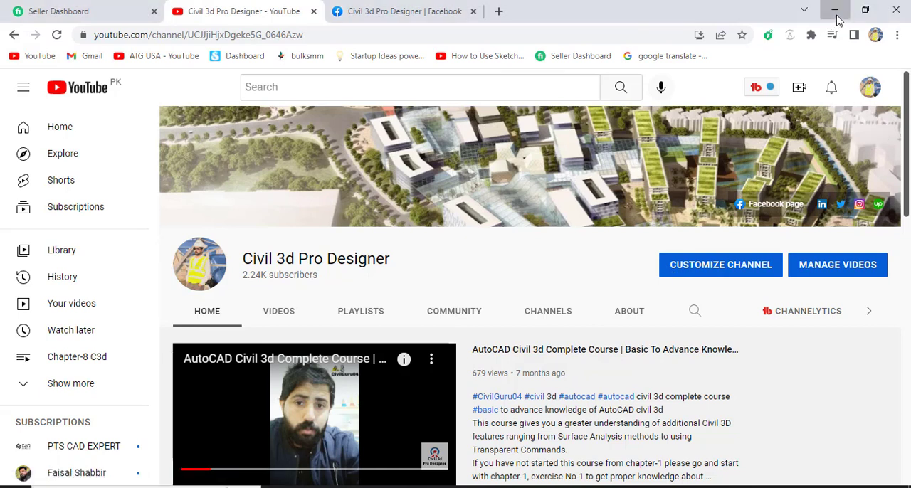
Switch from the browser to the Creating an Assembly drawing in Civil 3D and look over its site plan
{"action": "left_click", "coordinate": [835, 14]}
{"action": "left_click", "coordinate": [475, 486]}
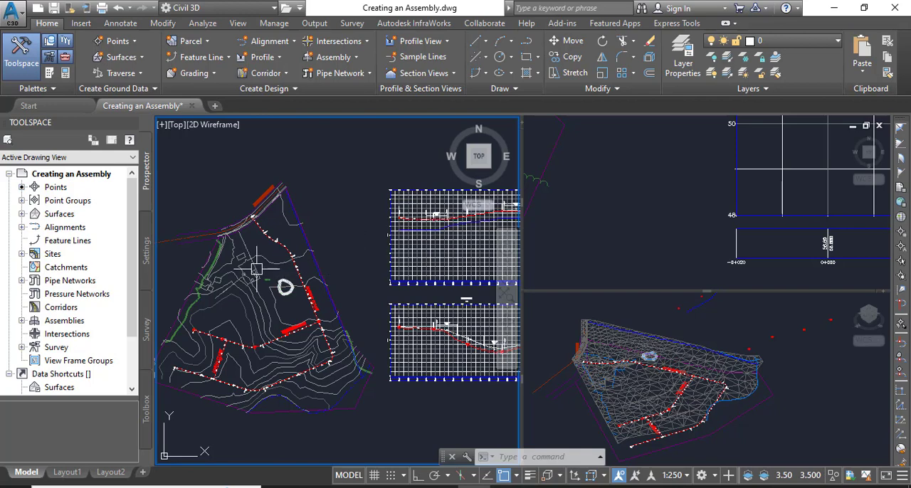
{"action": "middle_click_drag", "start_coordinate": [299, 273], "coordinate": [324, 215]}
{"action": "middle_click_drag", "start_coordinate": [320, 308], "coordinate": [336, 357]}
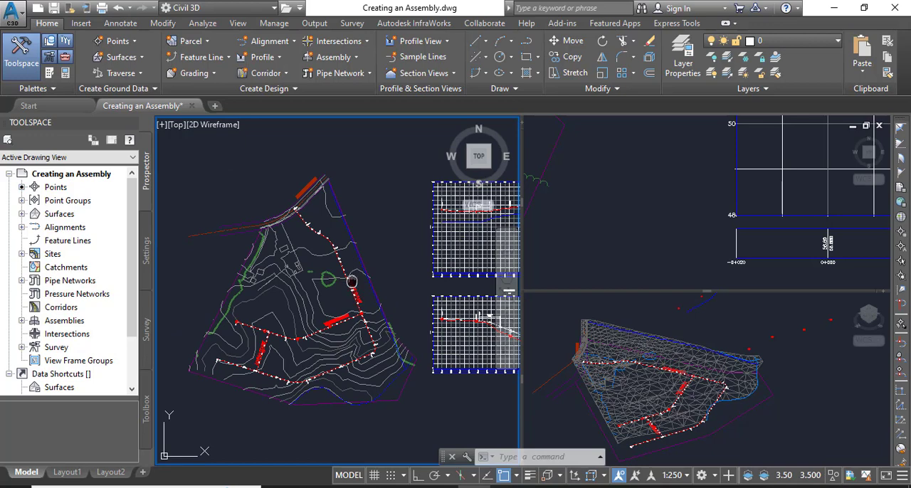
{"action": "mouse_move", "coordinate": [352, 281]}
{"action": "middle_mouse_down"}
{"action": "mouse_move", "coordinate": [347, 309]}
{"action": "mouse_move", "coordinate": [309, 295]}
{"action": "mouse_move", "coordinate": [269, 311]}
{"action": "mouse_move", "coordinate": [333, 247]}
{"action": "middle_mouse_up"}
{"action": "scroll", "coordinate": [339, 283], "scroll_direction": "up", "scroll_amount": 2}
{"action": "scroll", "coordinate": [307, 287], "scroll_direction": "down", "scroll_amount": 2}
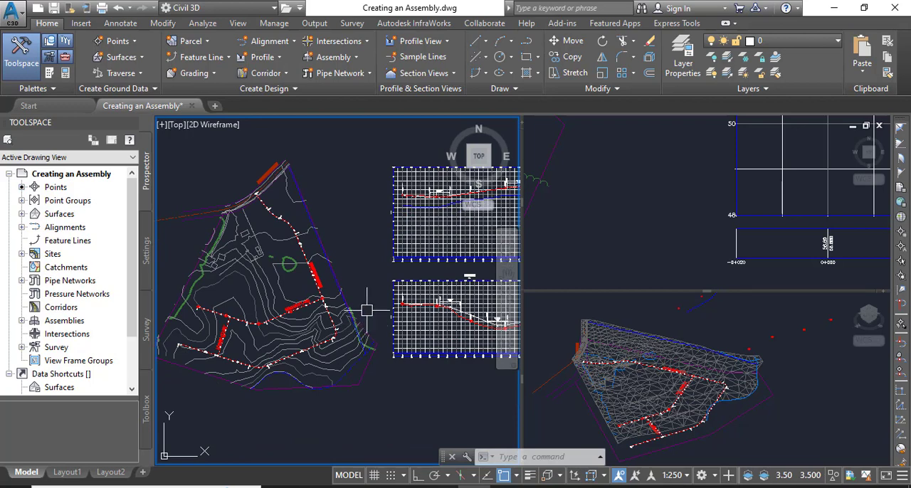
{"action": "middle_click_drag", "start_coordinate": [362, 296], "coordinate": [350, 325]}
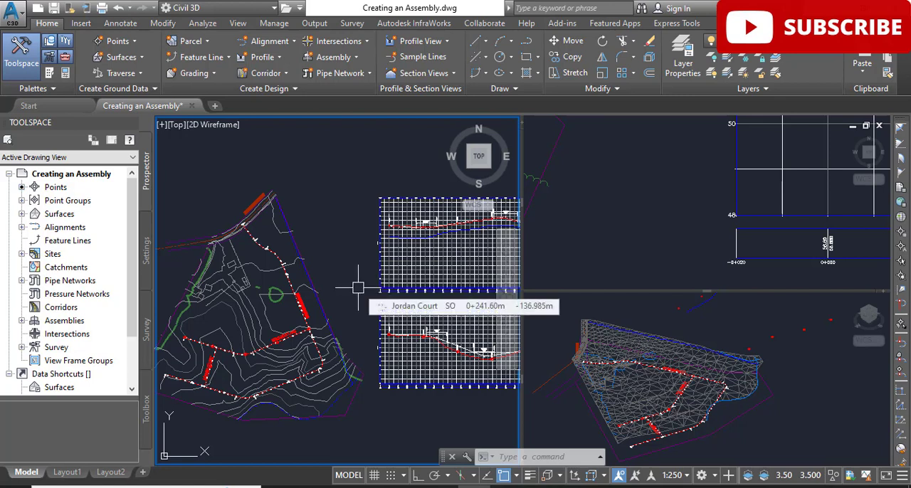
Define a new assembly named Subdivision Road, type Other, with the Basic style and the All Codes with Hatching code set style
{"action": "mouse_move", "coordinate": [146, 108]}
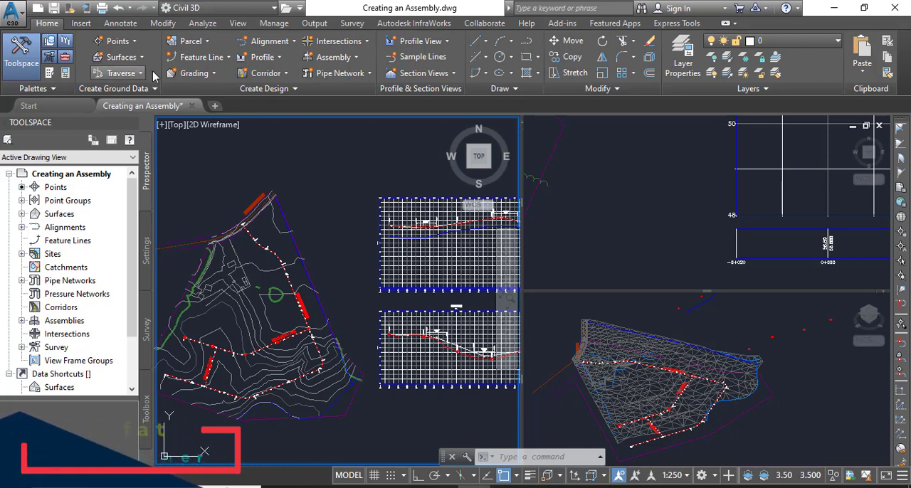
{"action": "left_click", "coordinate": [353, 58]}
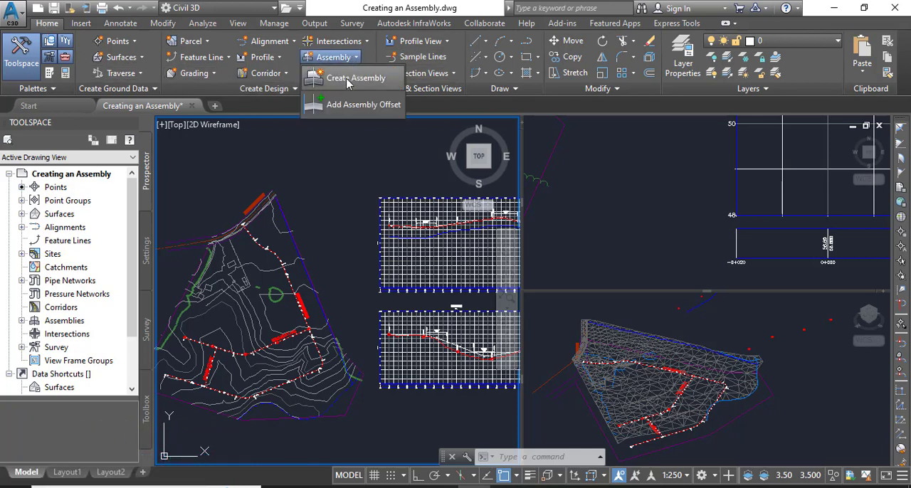
{"action": "left_click", "coordinate": [355, 80]}
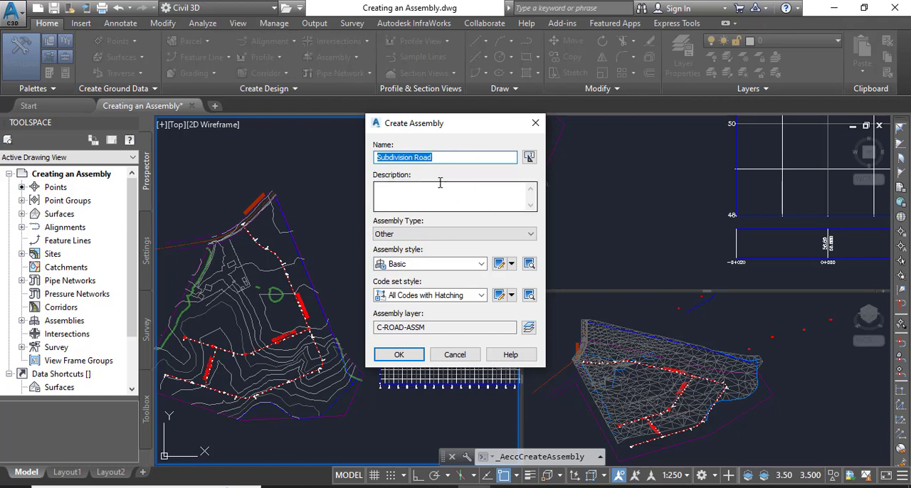
{"action": "left_click", "coordinate": [444, 157]}
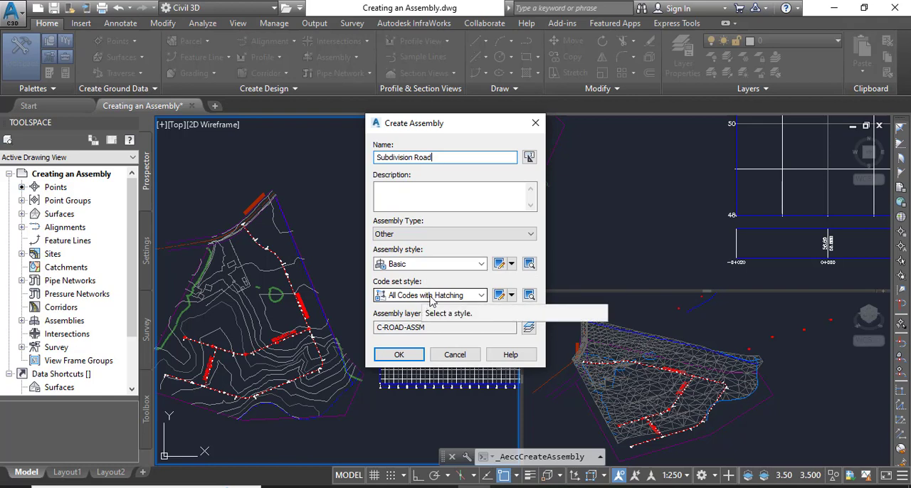
{"action": "left_click", "coordinate": [431, 296]}
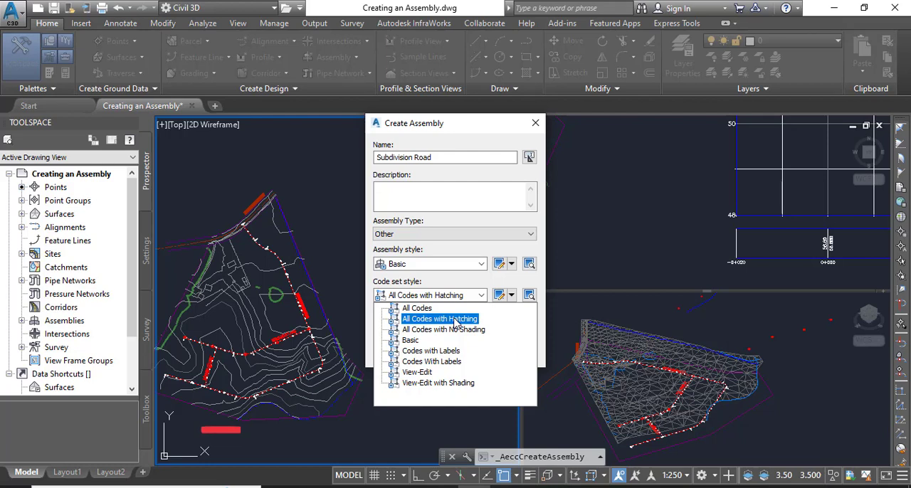
{"action": "left_click", "coordinate": [455, 321]}
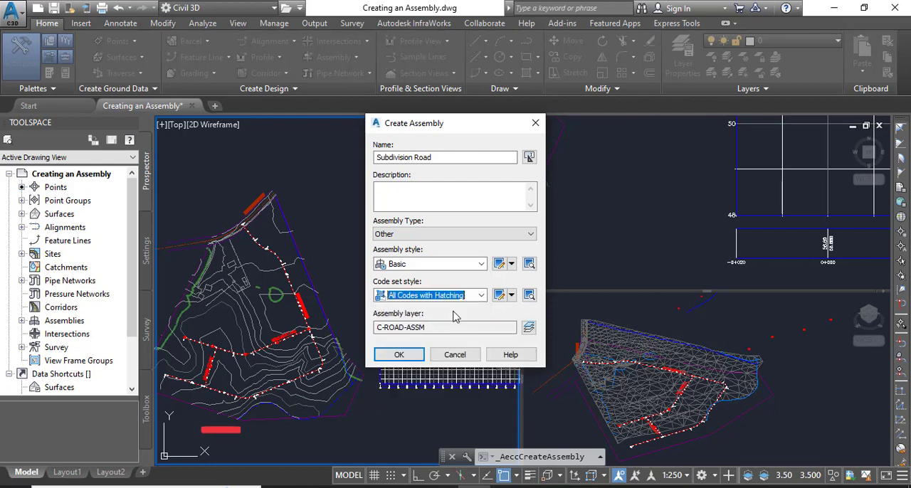
{"action": "left_click", "coordinate": [399, 353]}
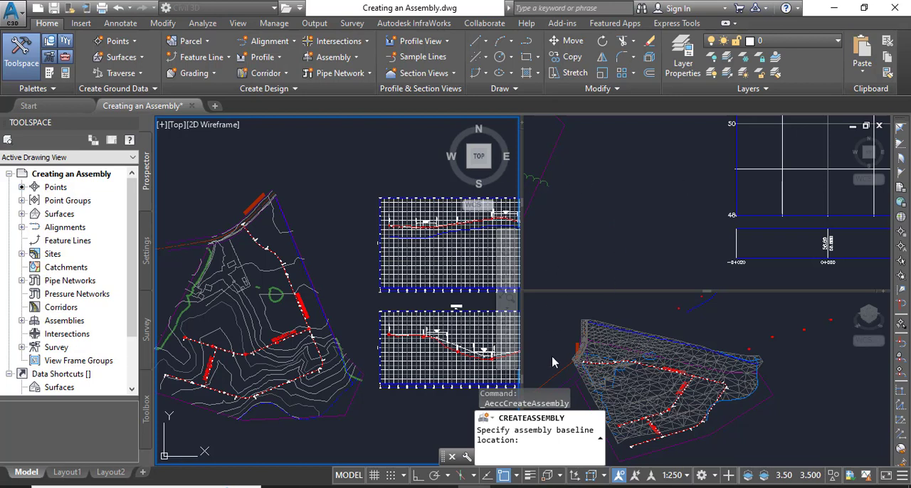
Place the Subdivision Road assembly baseline in the empty area beside the enlarged profile view grid
{"action": "left_click", "coordinate": [573, 486]}
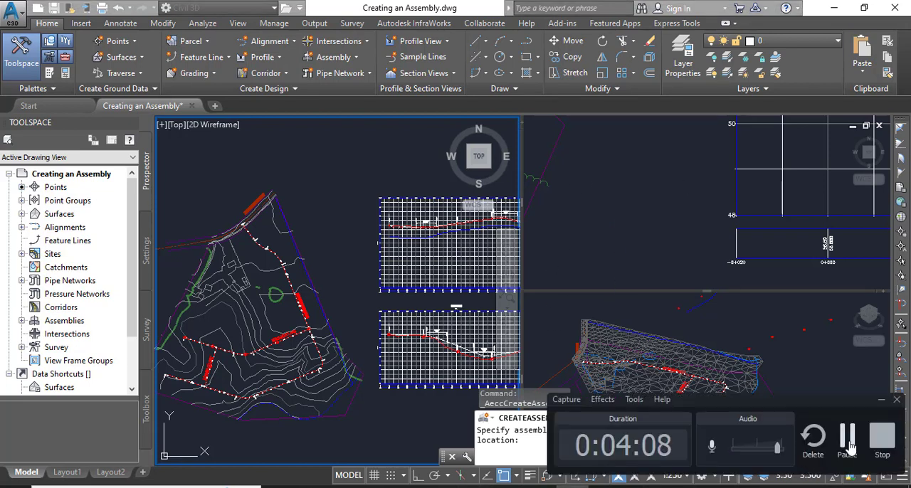
{"action": "left_click", "coordinate": [848, 443]}
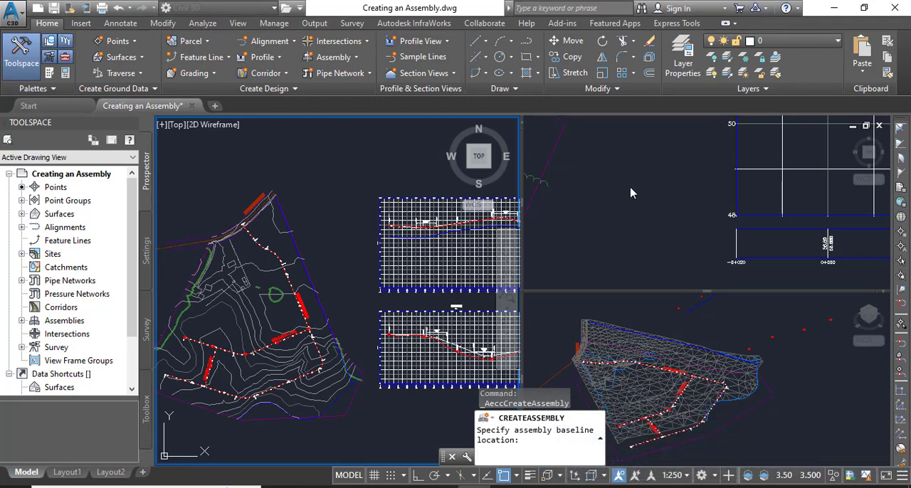
{"action": "left_click", "coordinate": [641, 201]}
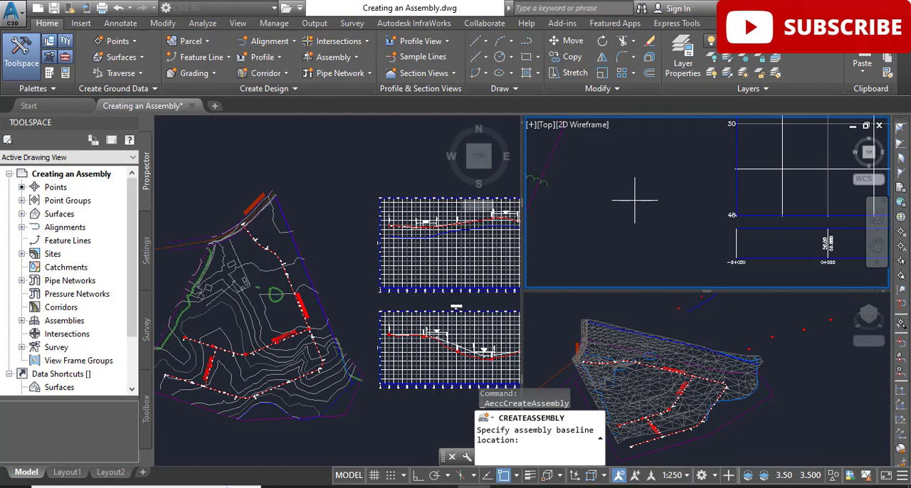
{"action": "left_click", "coordinate": [624, 175]}
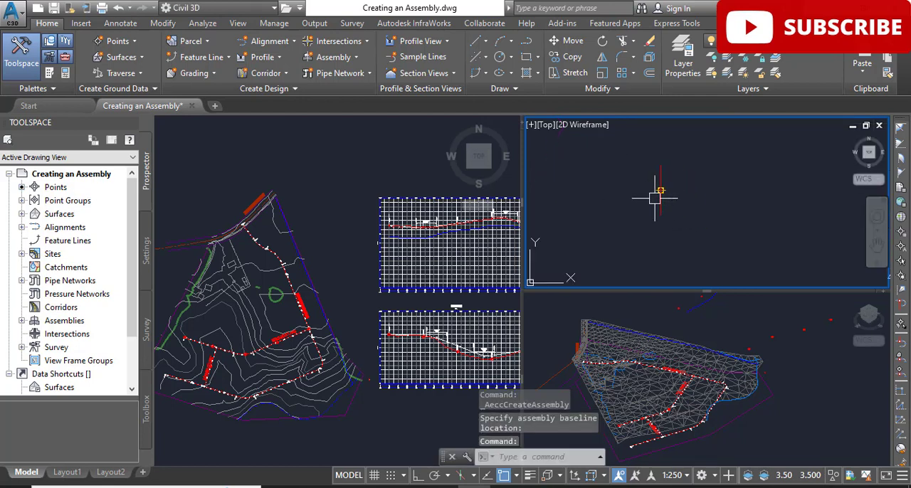
{"action": "scroll", "coordinate": [652, 203], "scroll_direction": "up", "scroll_amount": 3}
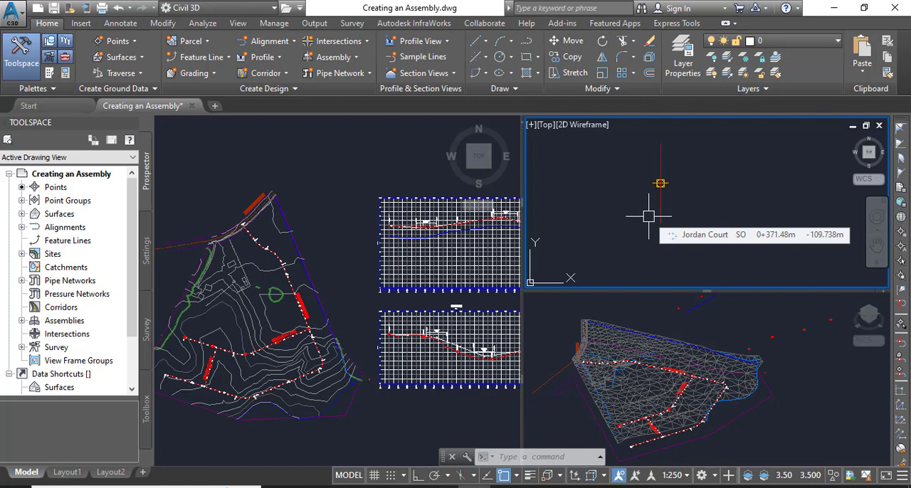
Show the tool palettes with the Civil Metric Subassemblies set and its Basic subassemblies
{"action": "left_click", "coordinate": [51, 77]}
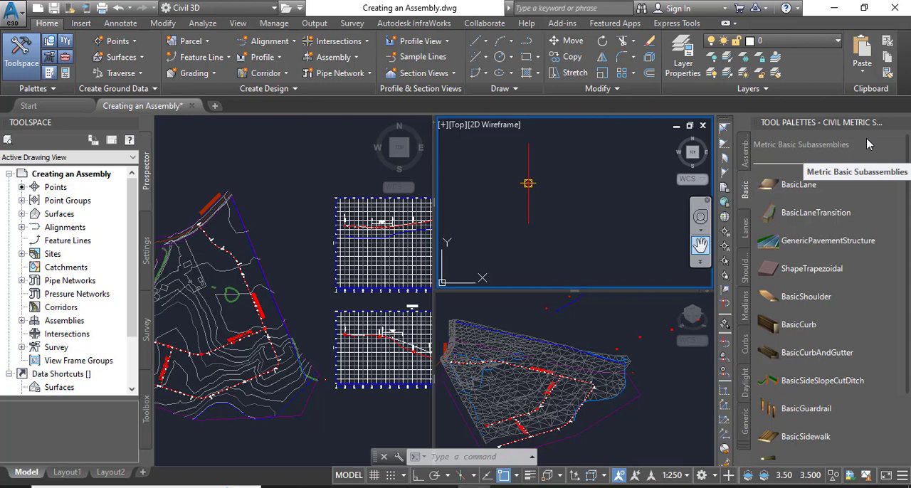
{"action": "right_click", "coordinate": [826, 147]}
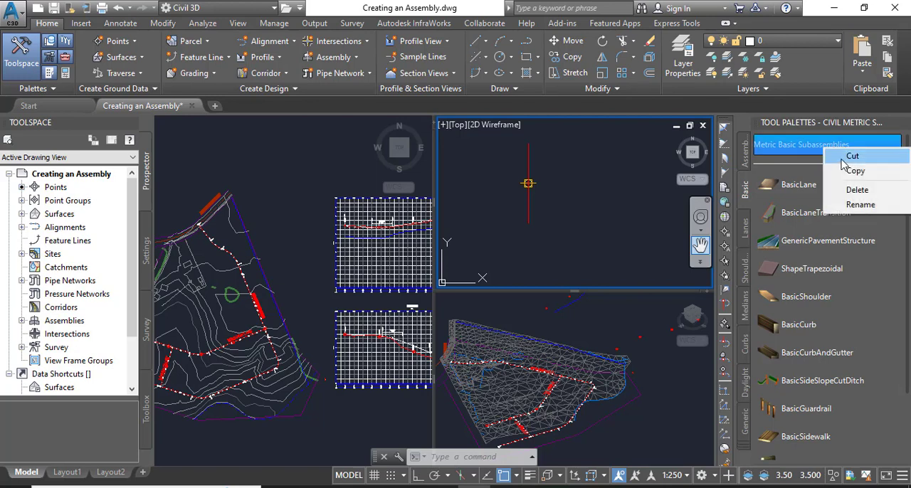
{"action": "right_click", "coordinate": [879, 127]}
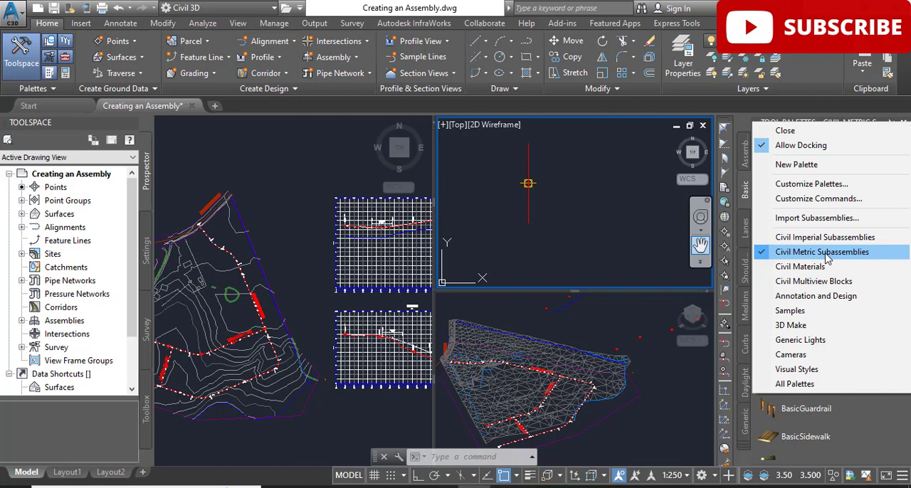
{"action": "left_click", "coordinate": [826, 257]}
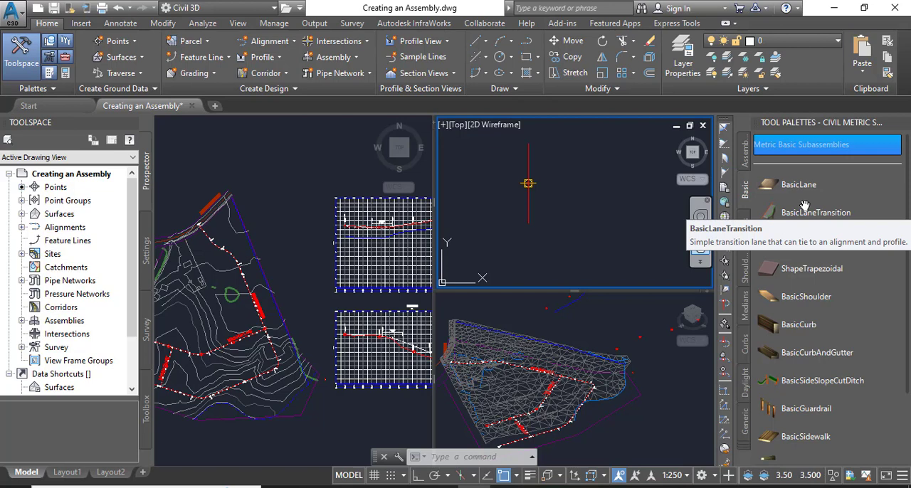
{"action": "left_click", "coordinate": [745, 450]}
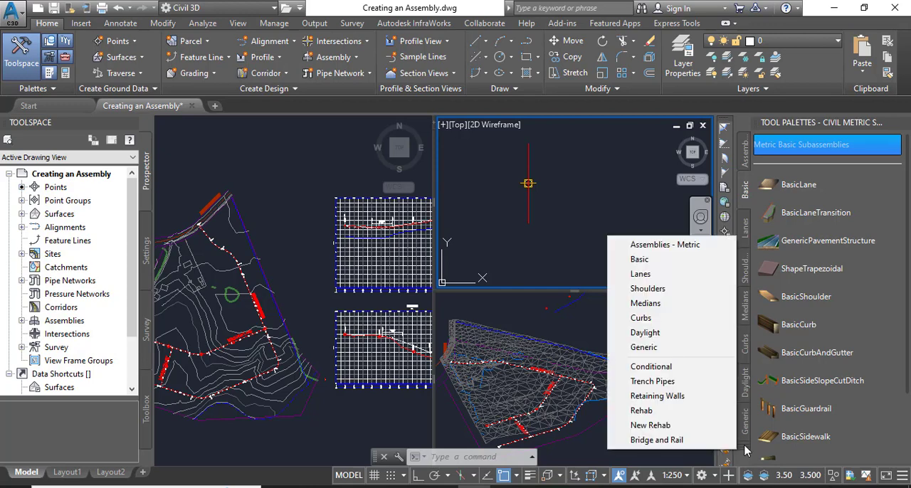
{"action": "left_click", "coordinate": [646, 260]}
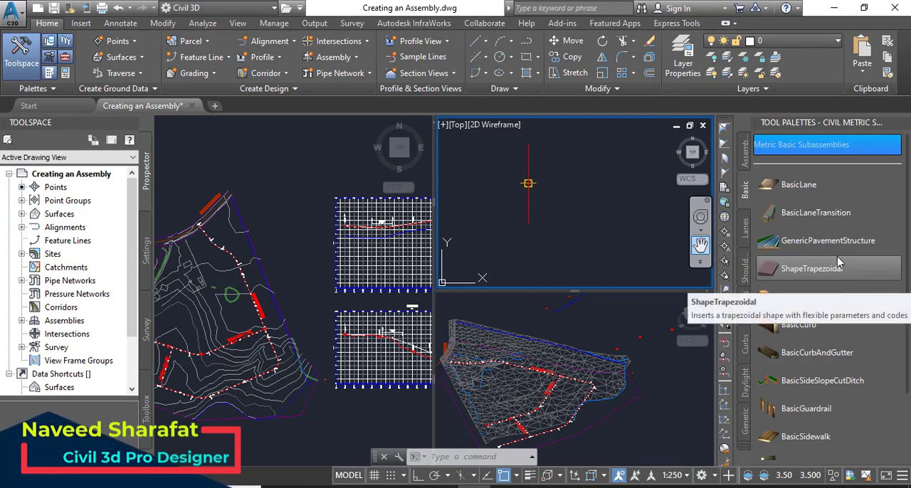
Attach a BasicLane subassembly to the right side of the assembly baseline's marker point
{"action": "left_click", "coordinate": [804, 183]}
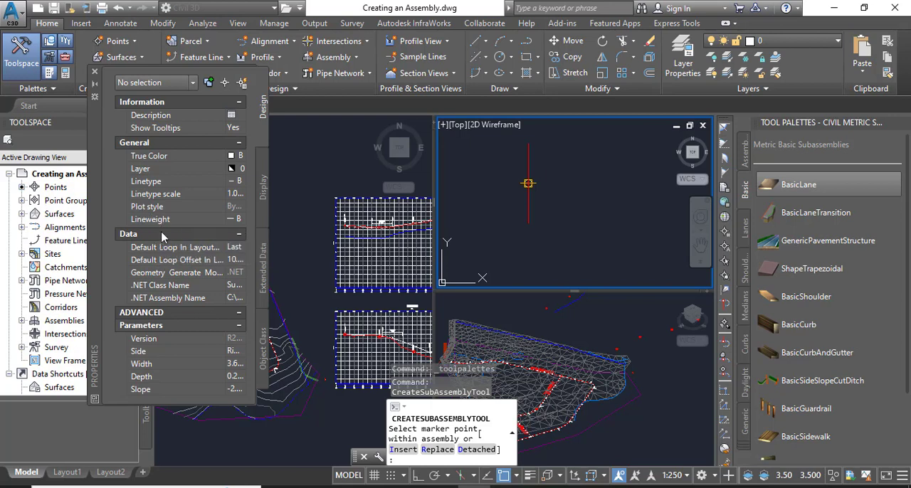
{"action": "mouse_move", "coordinate": [166, 246]}
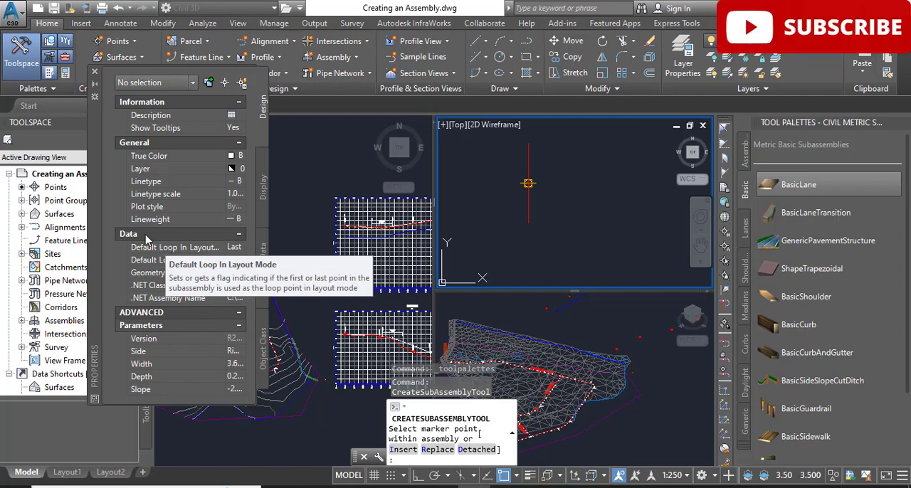
{"action": "mouse_move", "coordinate": [182, 286]}
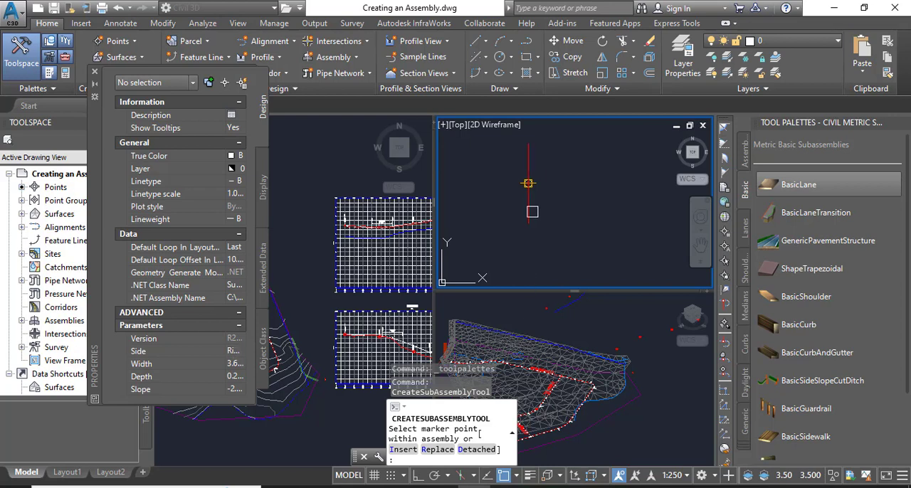
{"action": "left_click", "coordinate": [528, 182]}
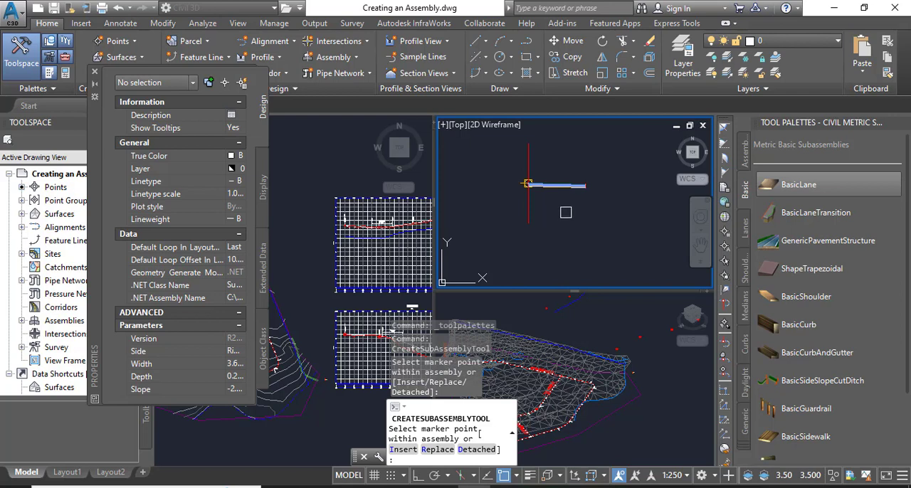
Examine the inserted lane and its connection to the assembly baseline up close
{"action": "middle_click_drag", "start_coordinate": [560, 217], "coordinate": [557, 226]}
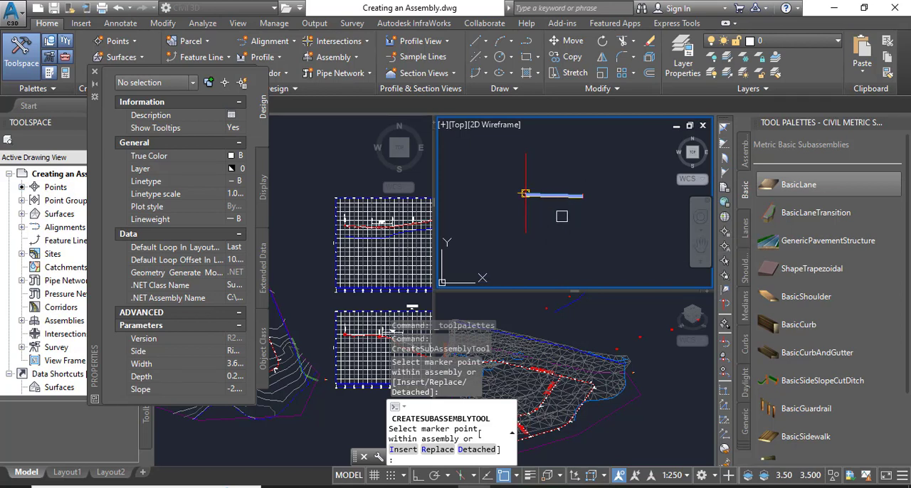
{"action": "scroll", "coordinate": [552, 213], "scroll_direction": "up", "scroll_amount": 2}
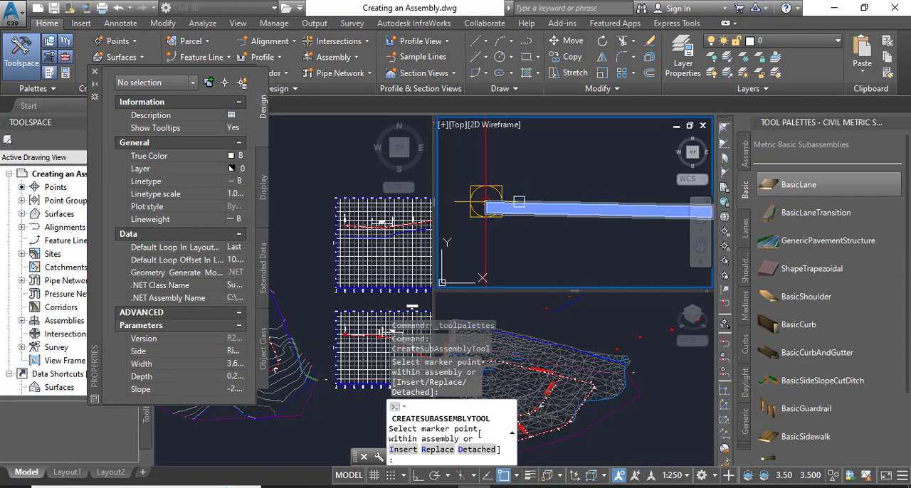
{"action": "scroll", "coordinate": [540, 210], "scroll_direction": "up", "scroll_amount": 2}
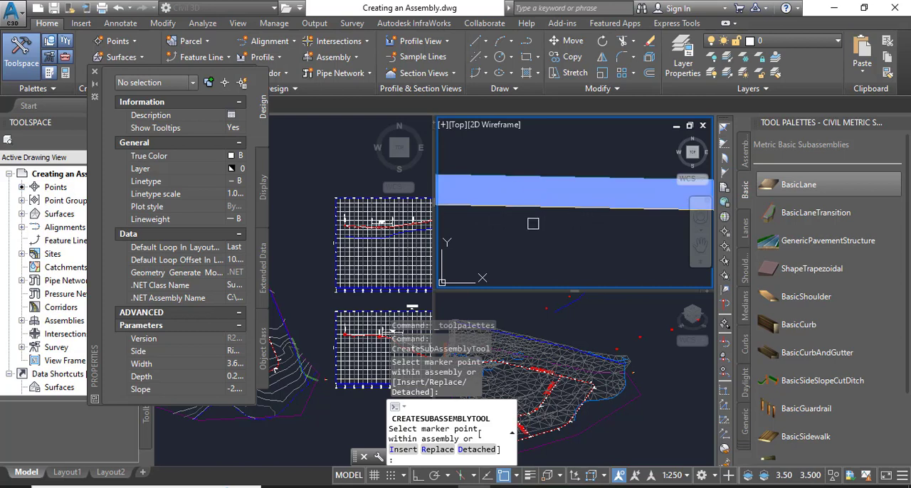
{"action": "scroll", "coordinate": [551, 204], "scroll_direction": "down", "scroll_amount": 1}
{"action": "scroll", "coordinate": [555, 206], "scroll_direction": "up", "scroll_amount": 2}
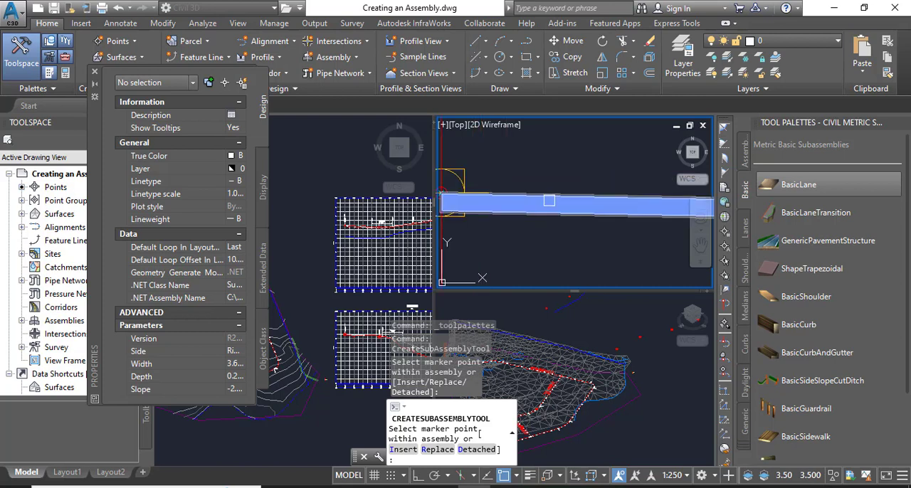
{"action": "scroll", "coordinate": [548, 200], "scroll_direction": "down", "scroll_amount": 2}
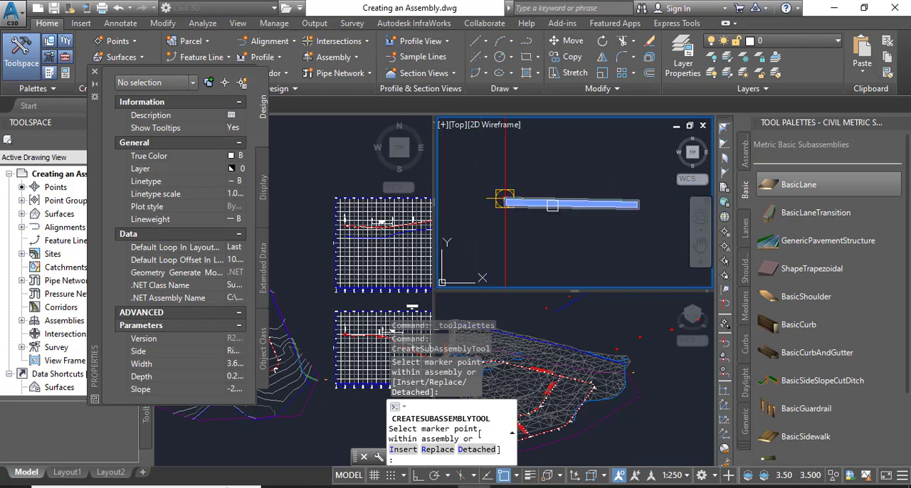
{"action": "middle_click_drag", "start_coordinate": [552, 206], "coordinate": [548, 186]}
{"action": "scroll", "coordinate": [547, 183], "scroll_direction": "up", "scroll_amount": 3}
{"action": "scroll", "coordinate": [532, 194], "scroll_direction": "down", "scroll_amount": 3}
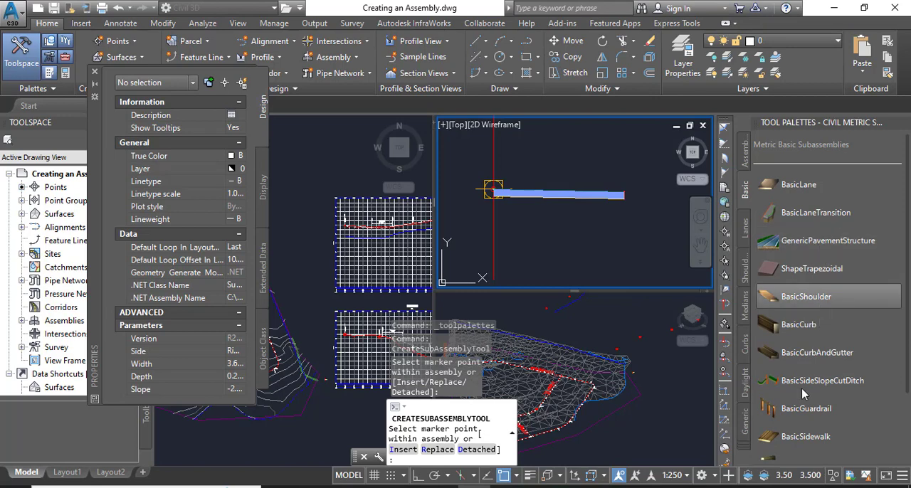
Start a BasicCurbAndGutter subassembly on the right side with its curb height set to 0.150 m
{"action": "left_click", "coordinate": [818, 353]}
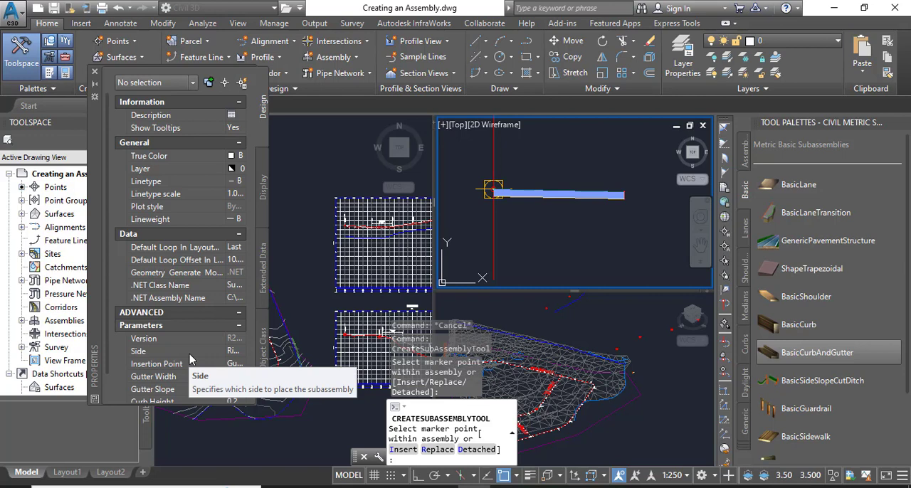
{"action": "scroll", "coordinate": [165, 336], "scroll_direction": "down", "scroll_amount": 2}
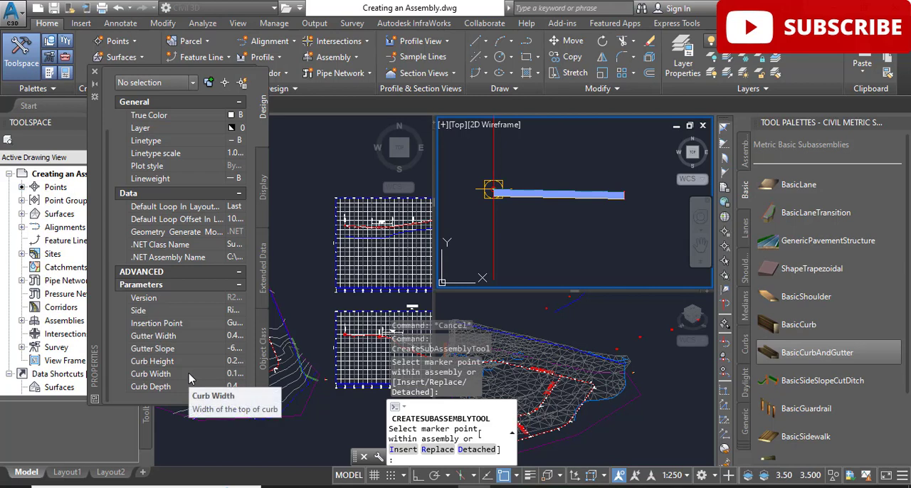
{"action": "left_click", "coordinate": [239, 363]}
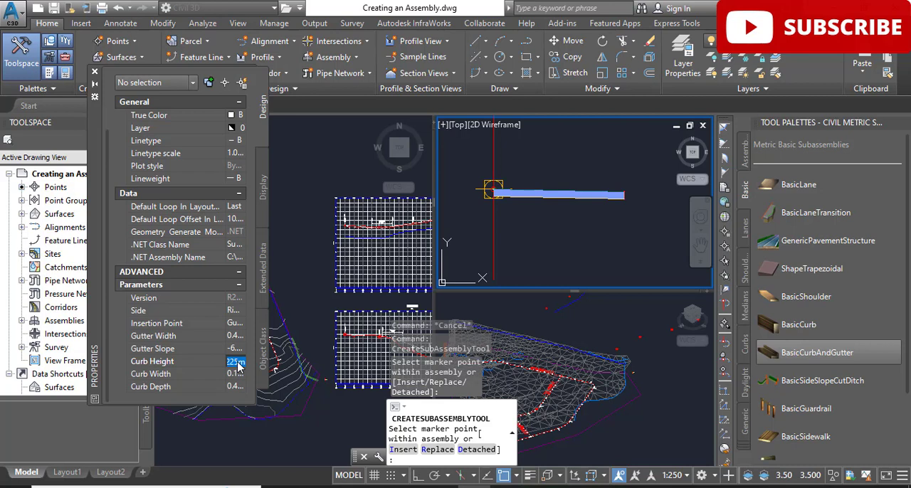
{"action": "type", "text": "0"}
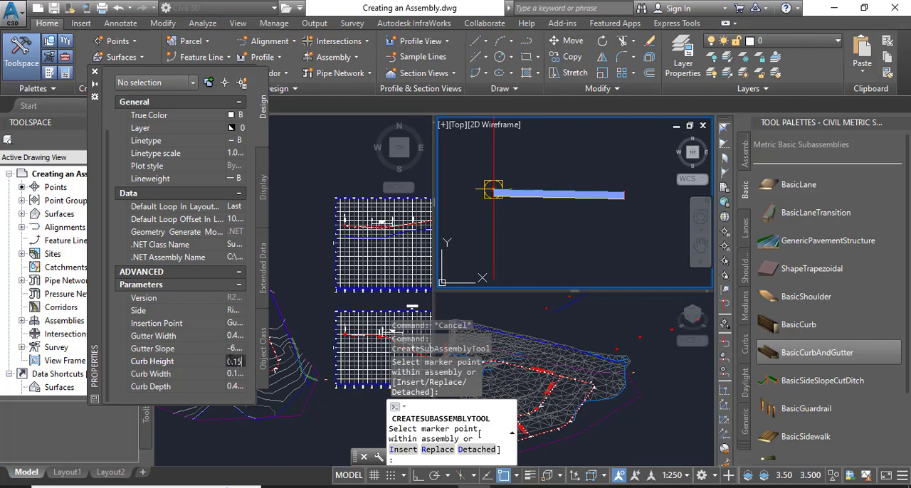
{"action": "left_click", "coordinate": [237, 336]}
Attach the curb and gutter to the marker point at the lane's upper outer edge and end the insertion
{"action": "scroll", "coordinate": [628, 192], "scroll_direction": "up", "scroll_amount": 5}
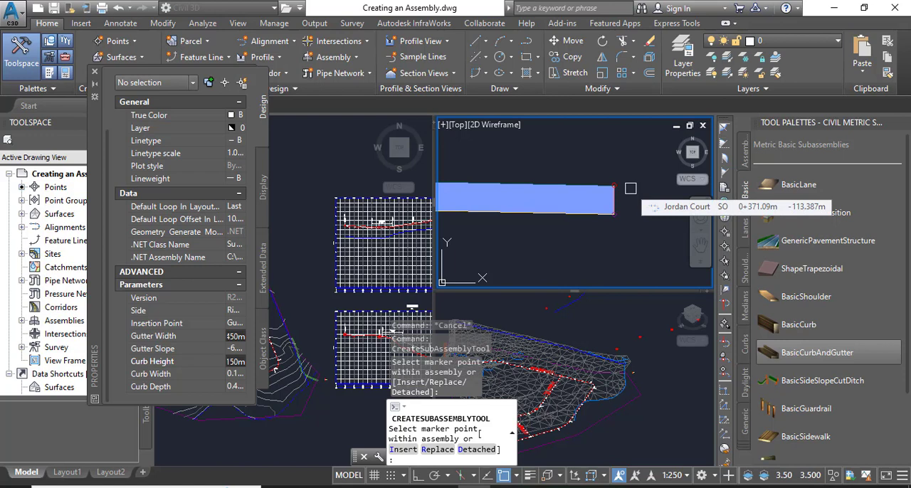
{"action": "scroll", "coordinate": [619, 185], "scroll_direction": "up", "scroll_amount": 4}
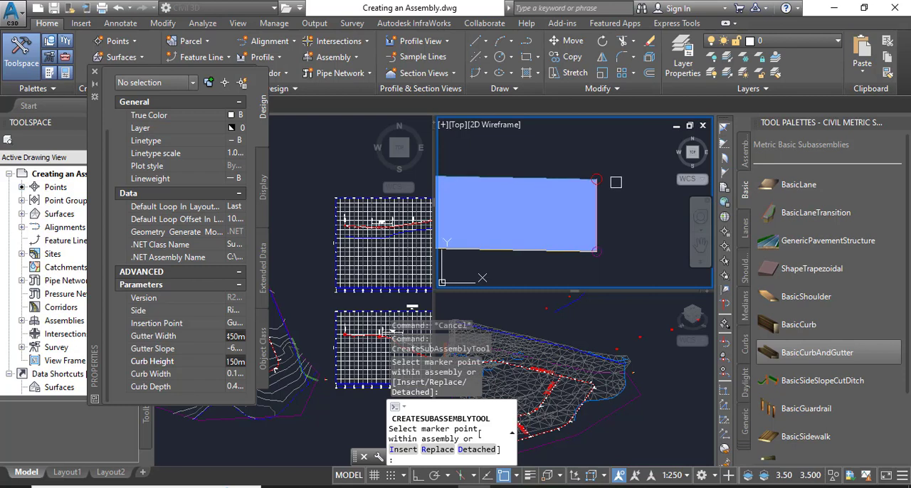
{"action": "scroll", "coordinate": [616, 183], "scroll_direction": "up", "scroll_amount": 2}
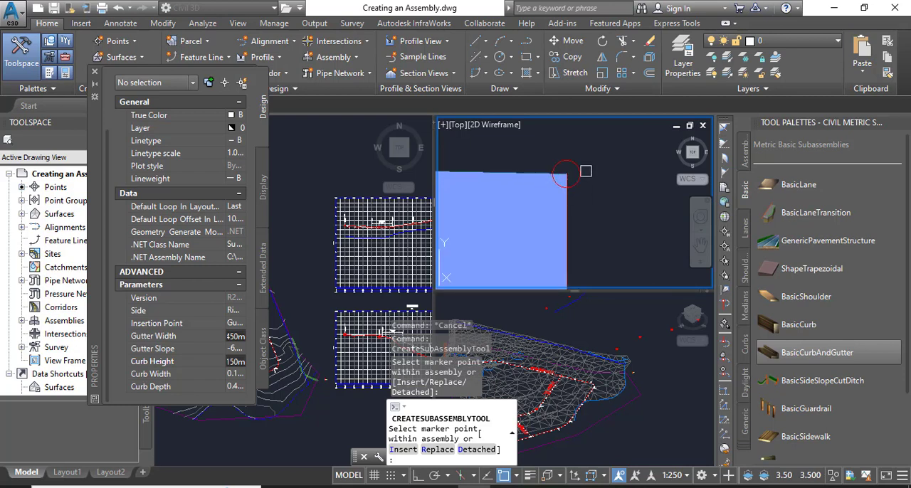
{"action": "left_click", "coordinate": [588, 169]}
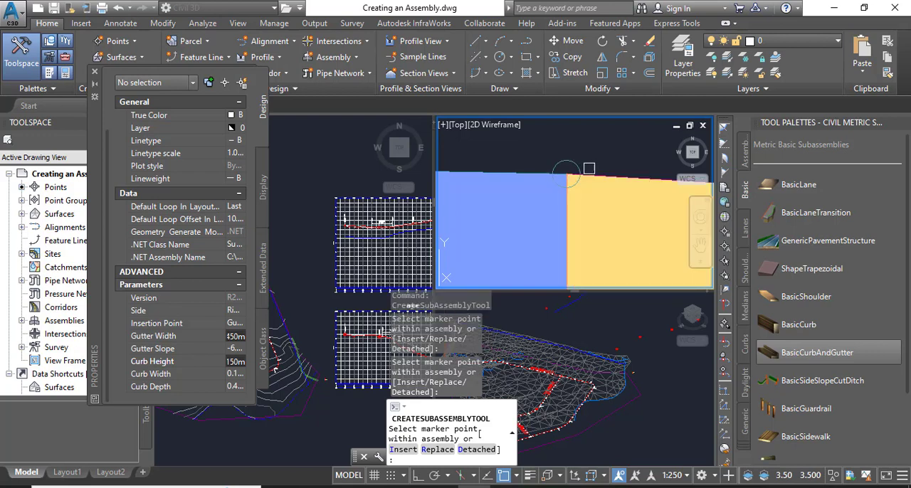
{"action": "scroll", "coordinate": [589, 168], "scroll_direction": "down", "scroll_amount": 3}
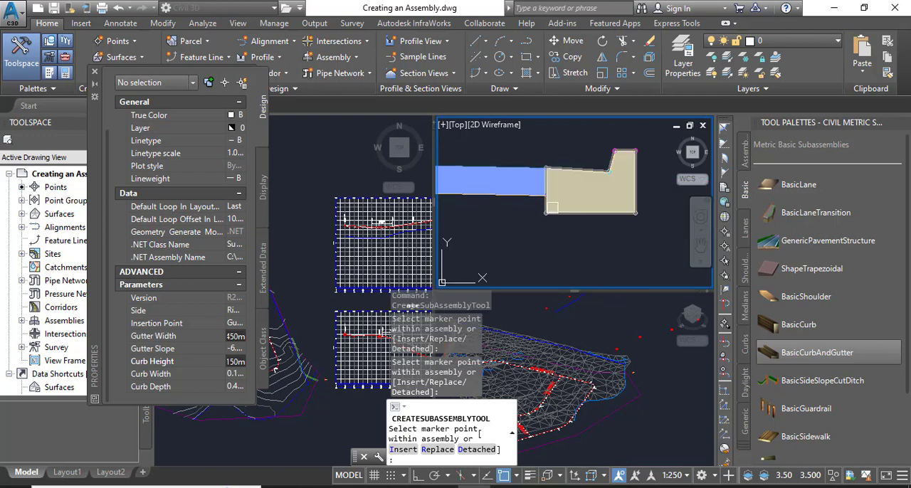
{"action": "scroll", "coordinate": [552, 207], "scroll_direction": "down", "scroll_amount": 1}
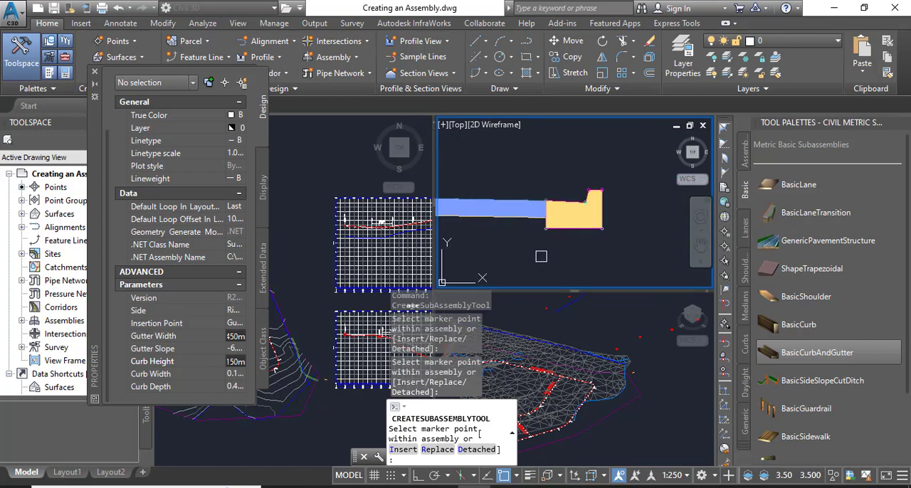
{"action": "scroll", "coordinate": [540, 256], "scroll_direction": "down", "scroll_amount": 2}
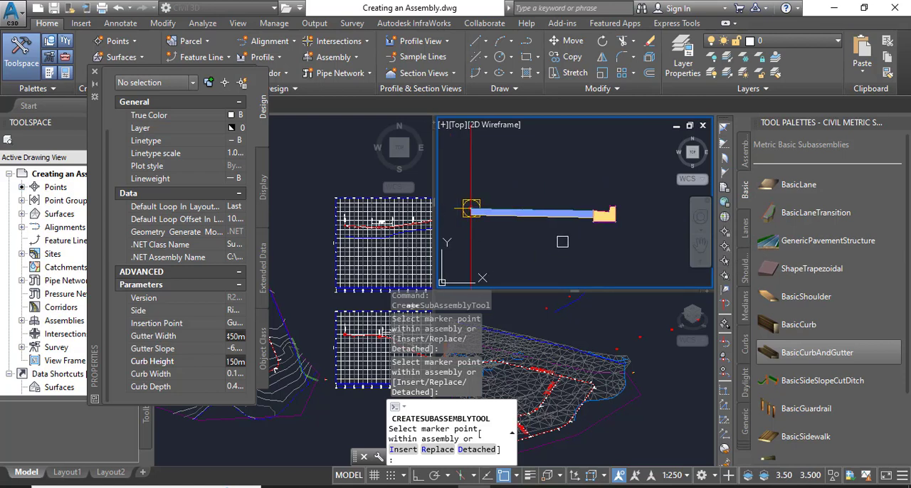
{"action": "key", "text": "Escape"}
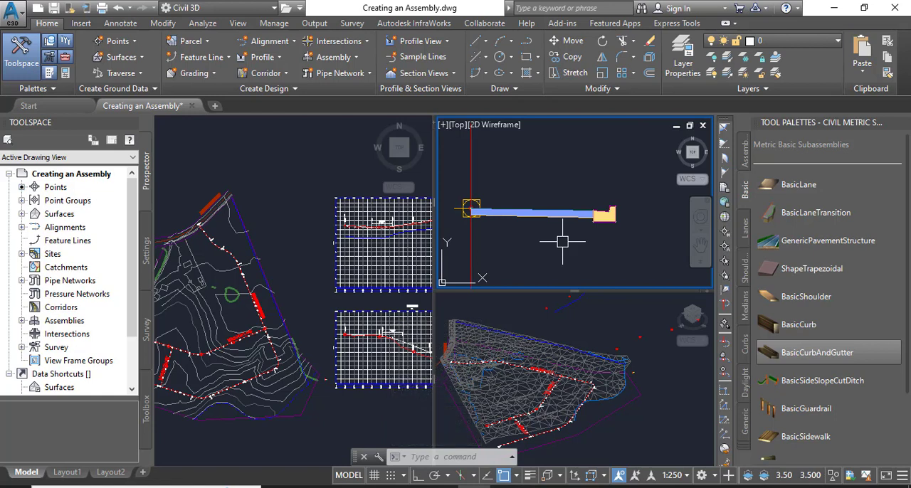
Mirror the right lane together with its curb and gutter to the left side of the assembly baseline
{"action": "scroll", "coordinate": [569, 227], "scroll_direction": "up", "scroll_amount": 5}
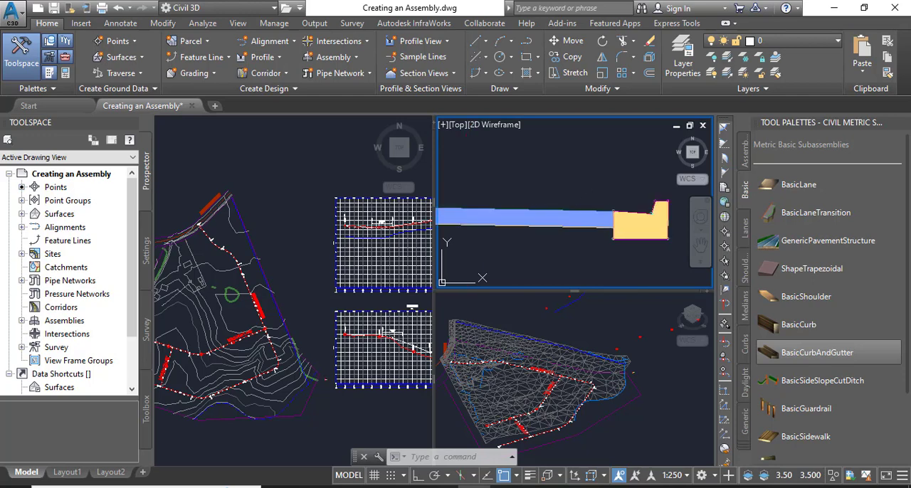
{"action": "left_click", "coordinate": [565, 218]}
{"action": "middle_click_drag", "start_coordinate": [597, 258], "coordinate": [565, 241]}
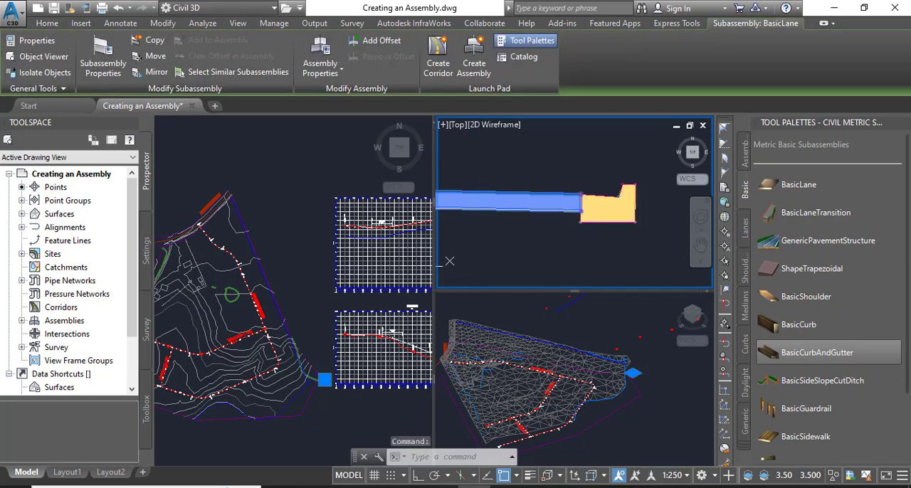
{"action": "left_click", "coordinate": [605, 206]}
{"action": "scroll", "coordinate": [563, 249], "scroll_direction": "down", "scroll_amount": 4}
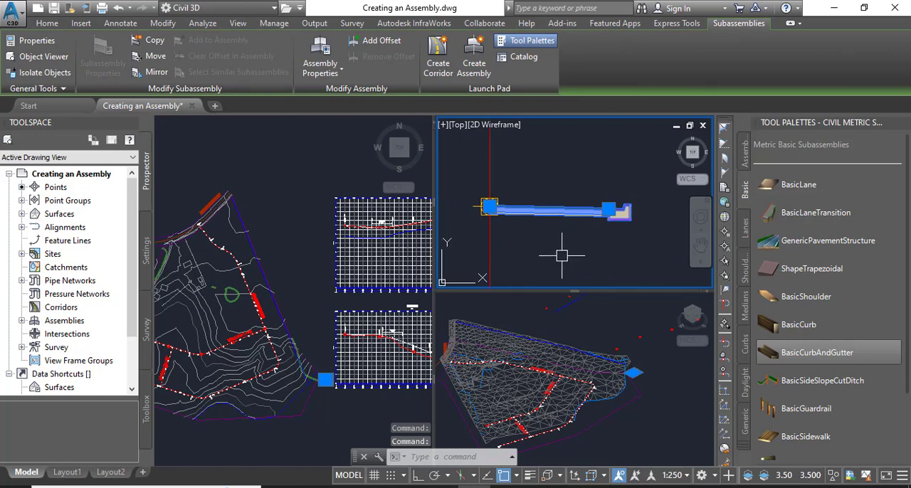
{"action": "left_click", "coordinate": [157, 72]}
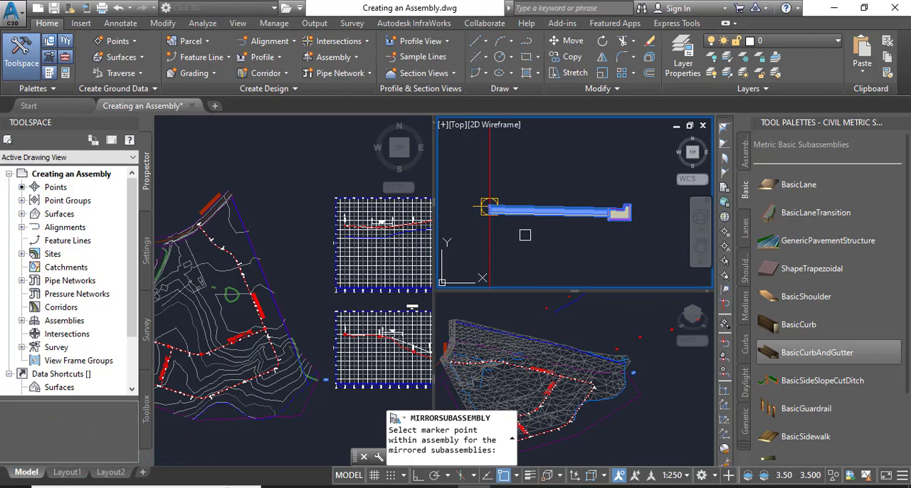
{"action": "scroll", "coordinate": [498, 226], "scroll_direction": "down", "scroll_amount": 2}
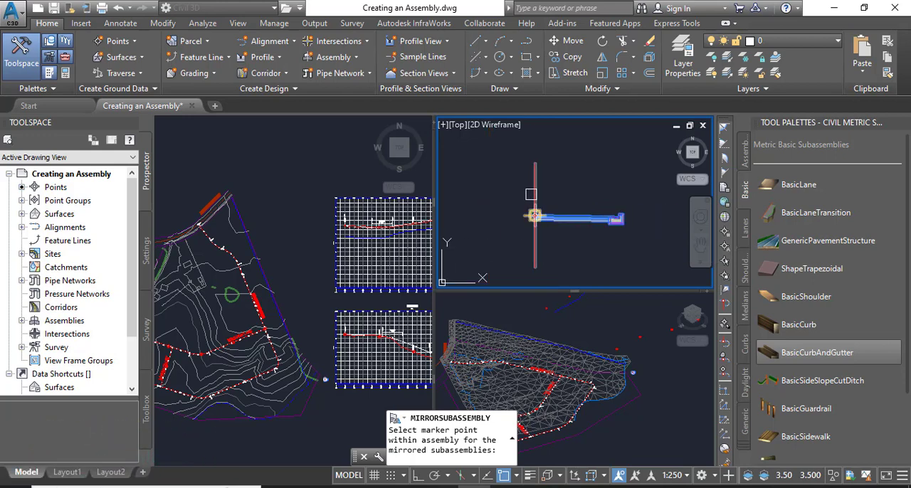
{"action": "left_click", "coordinate": [533, 215]}
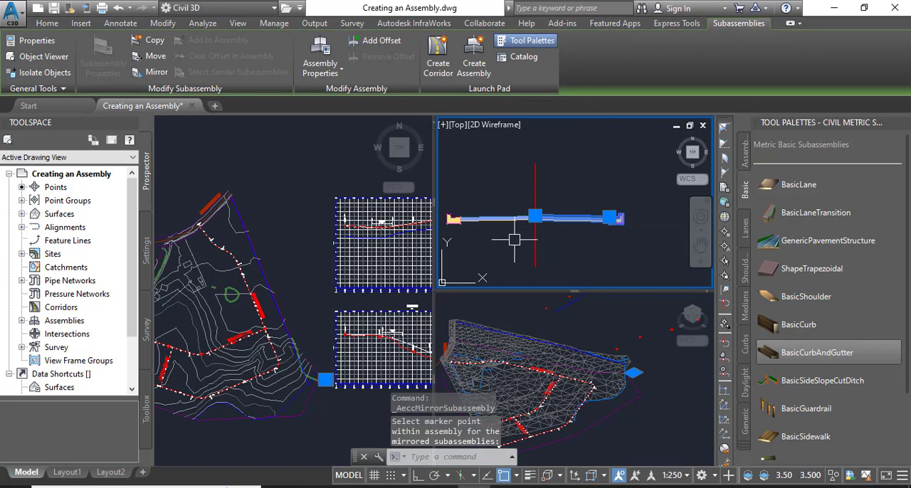
{"action": "middle_click_drag", "start_coordinate": [515, 241], "coordinate": [531, 228]}
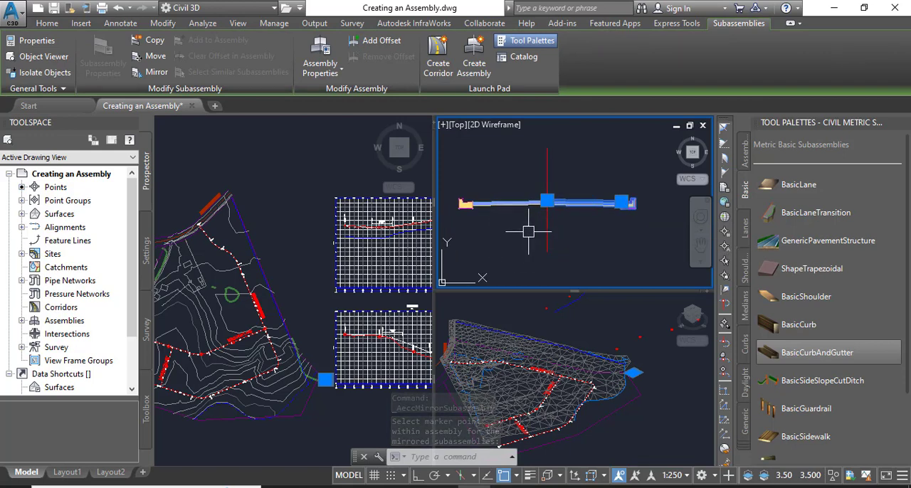
{"action": "scroll", "coordinate": [527, 213], "scroll_direction": "up", "scroll_amount": 2}
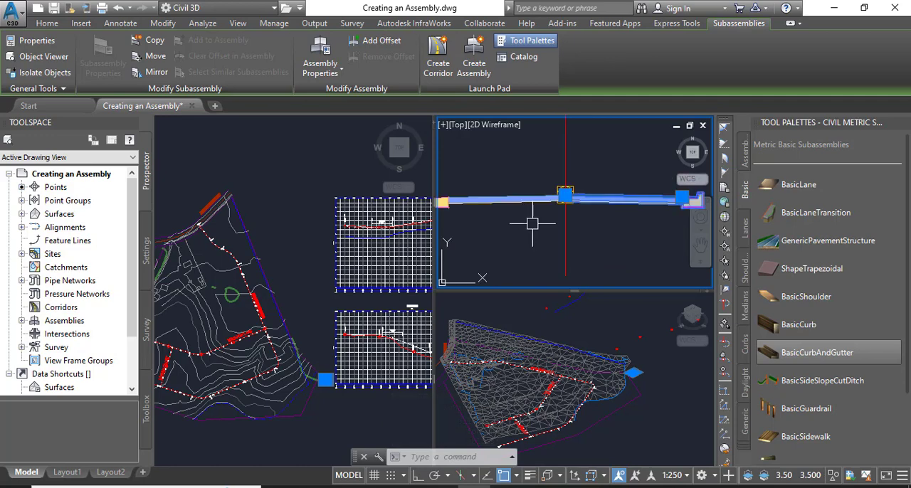
{"action": "key", "text": "Escape"}
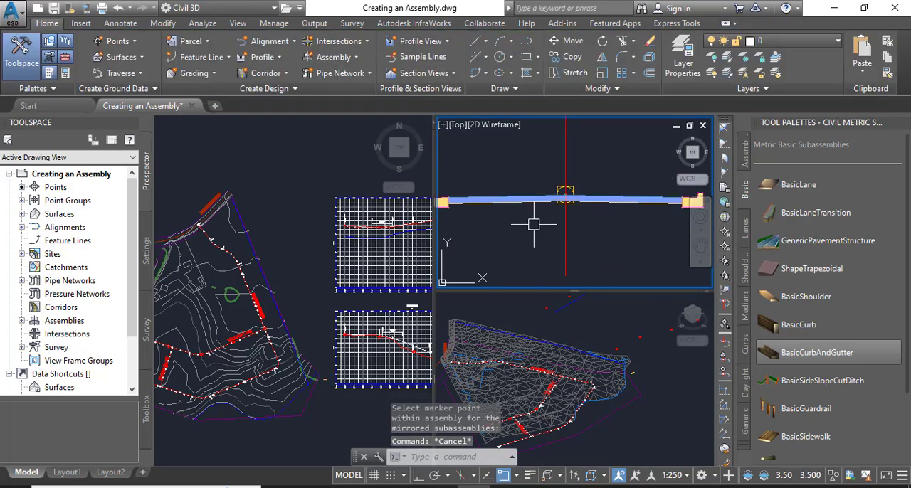
{"action": "scroll", "coordinate": [532, 223], "scroll_direction": "down", "scroll_amount": 2}
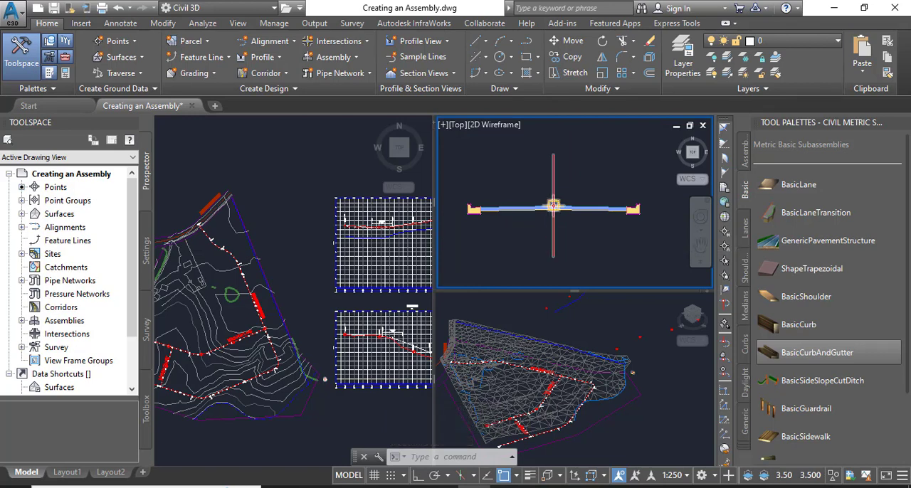
{"action": "middle_click_drag", "start_coordinate": [543, 236], "coordinate": [548, 211]}
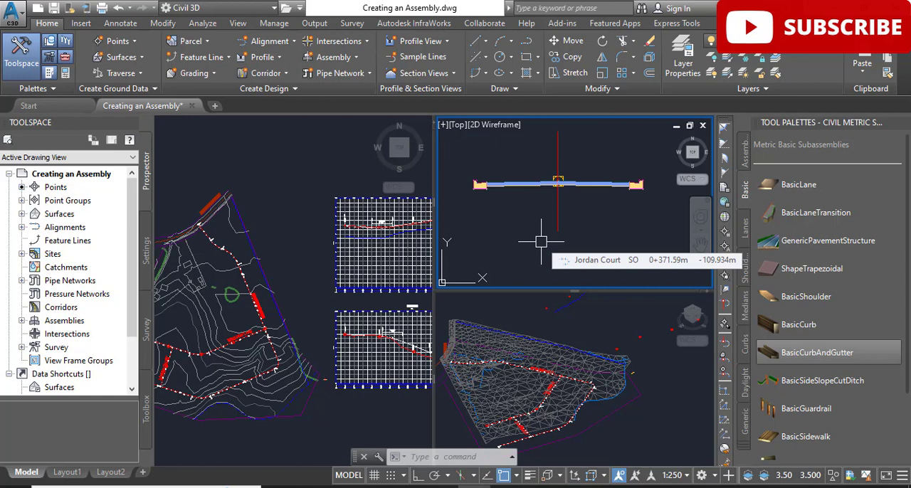
{"action": "scroll", "coordinate": [540, 190], "scroll_direction": "down", "scroll_amount": 2}
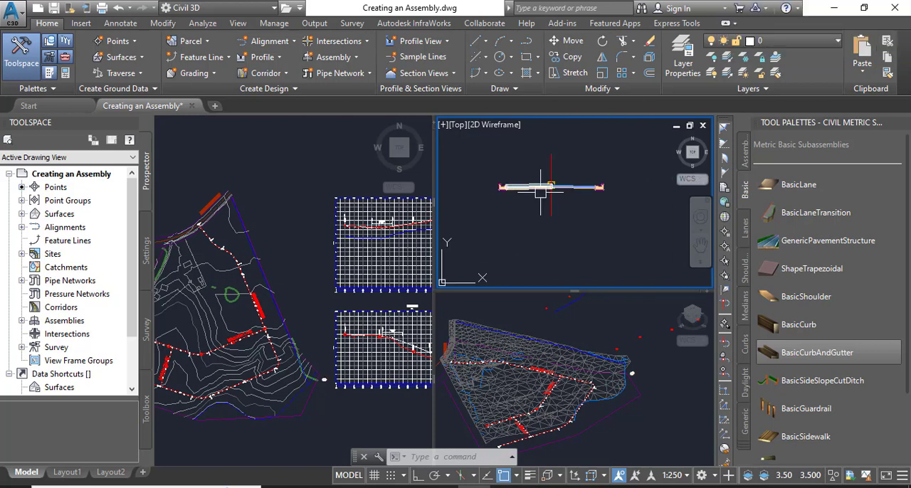
{"action": "scroll", "coordinate": [543, 193], "scroll_direction": "up", "scroll_amount": 3}
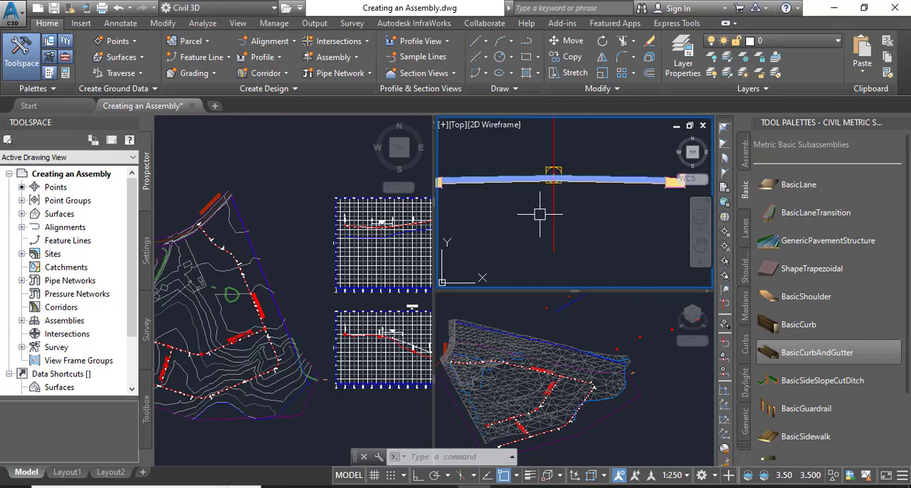
{"action": "scroll", "coordinate": [538, 215], "scroll_direction": "down", "scroll_amount": 2}
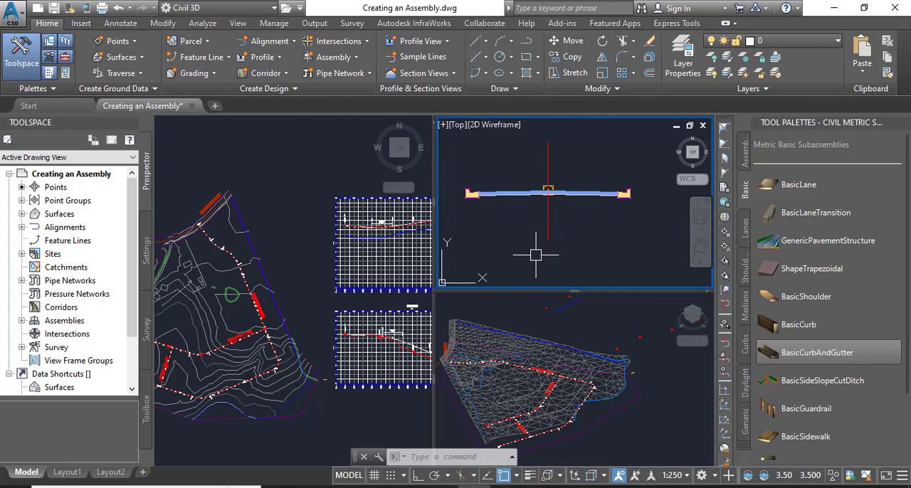
Switch to the web browser and view the Civil 3d Pro Designer YouTube channel and Facebook page
{"action": "mouse_move", "coordinate": [504, 486]}
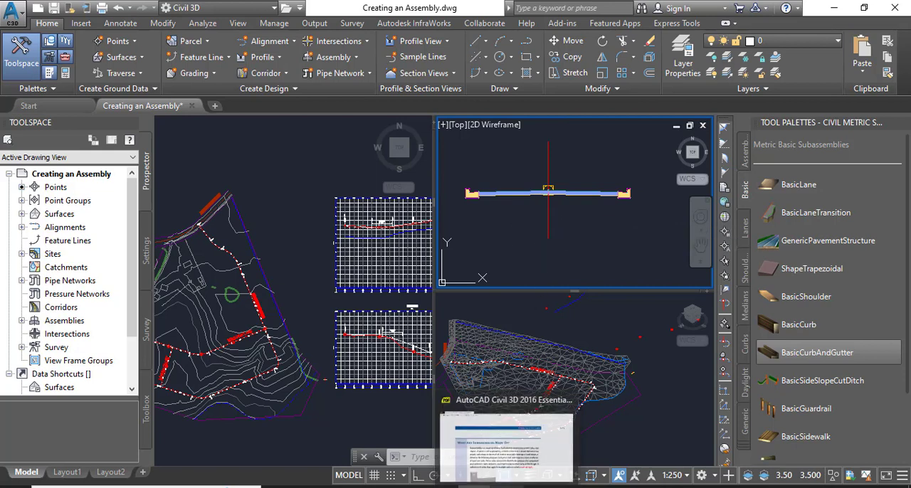
{"action": "left_click", "coordinate": [441, 486]}
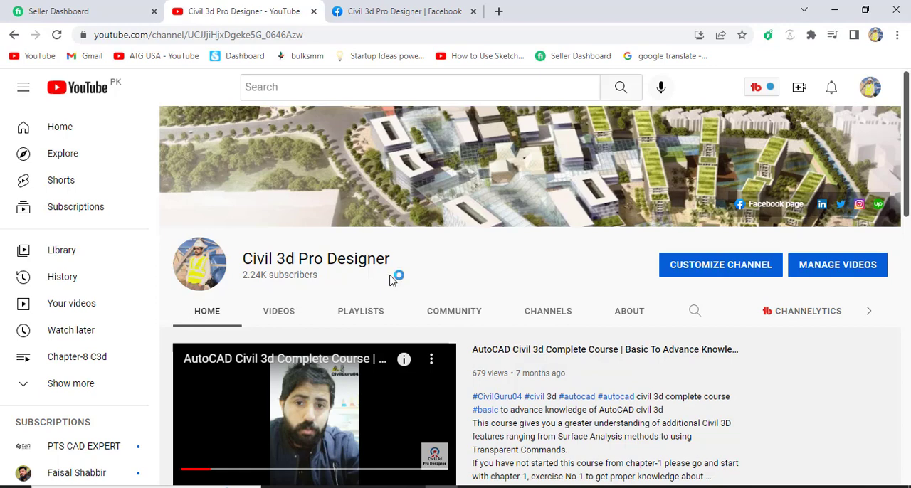
{"action": "left_click", "coordinate": [366, 9]}
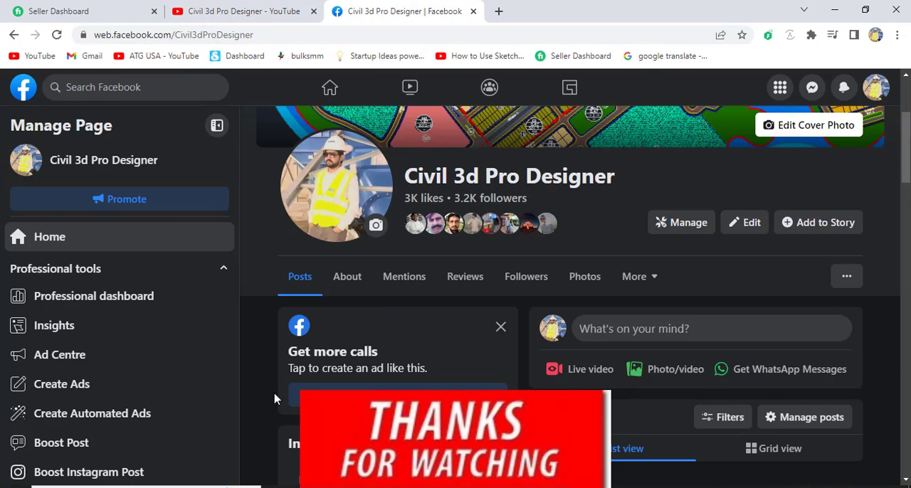
{"action": "scroll", "coordinate": [274, 398], "scroll_direction": "down", "scroll_amount": 3}
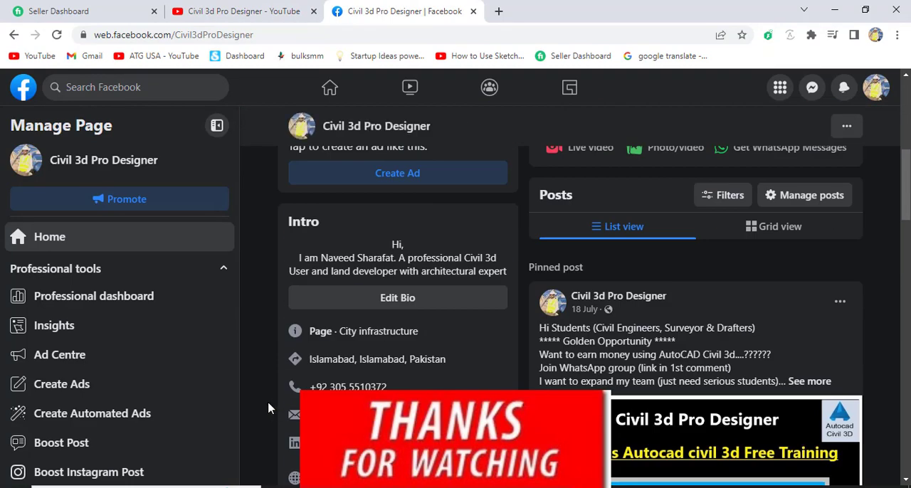